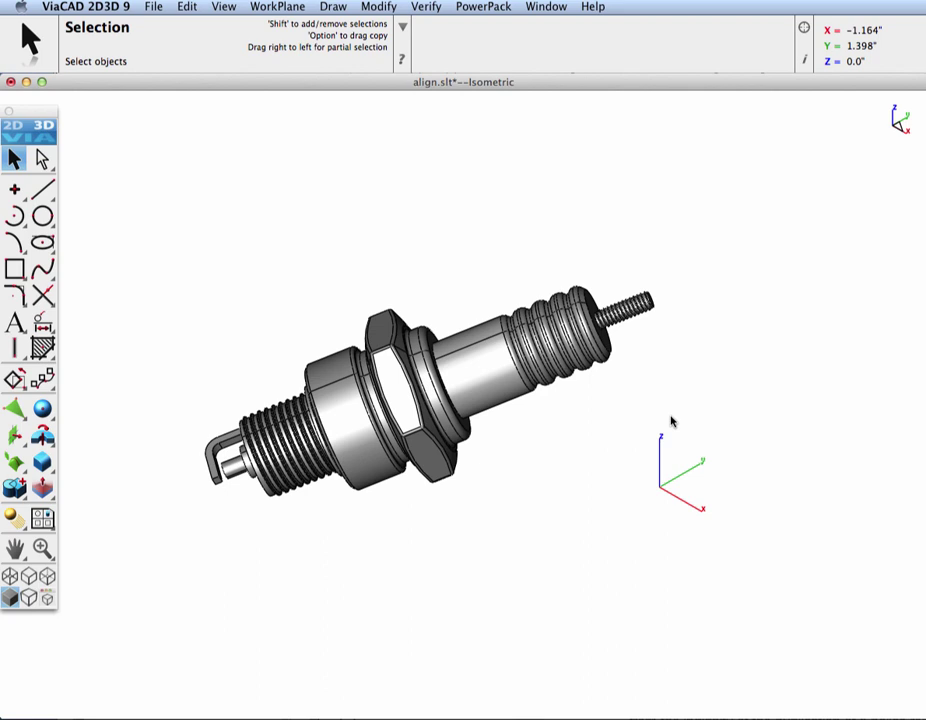
- Translate the spark plug from the center of its inner electrode's end face to the origin
left_click(14, 380)
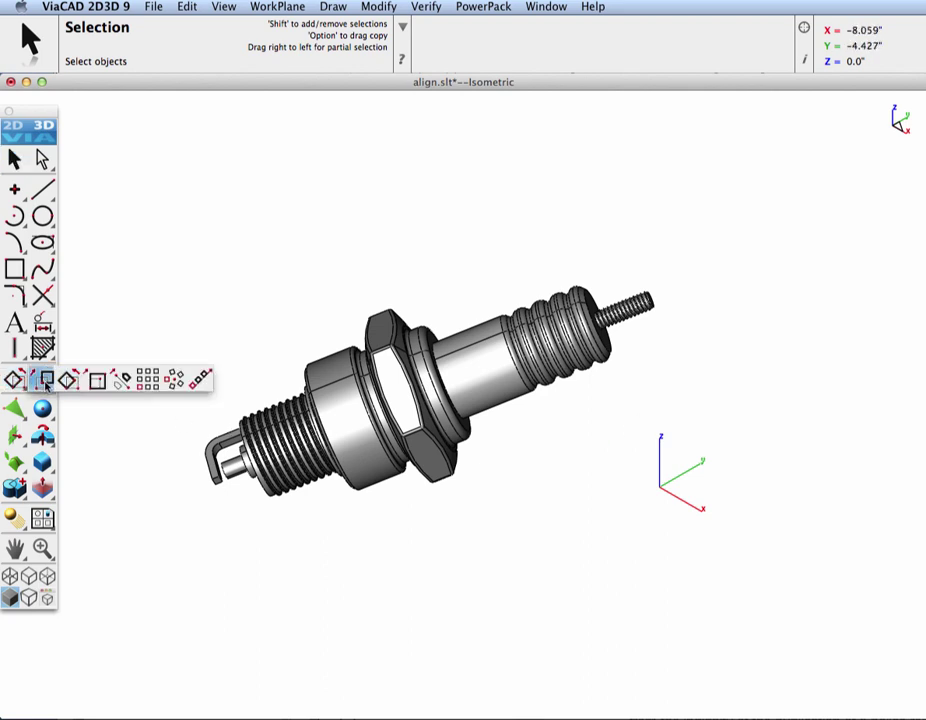
left_click(45, 380)
mouse_move(351, 413)
right_mouse_down()
mouse_move(446, 378)
mouse_move(440, 384)
right_mouse_up()
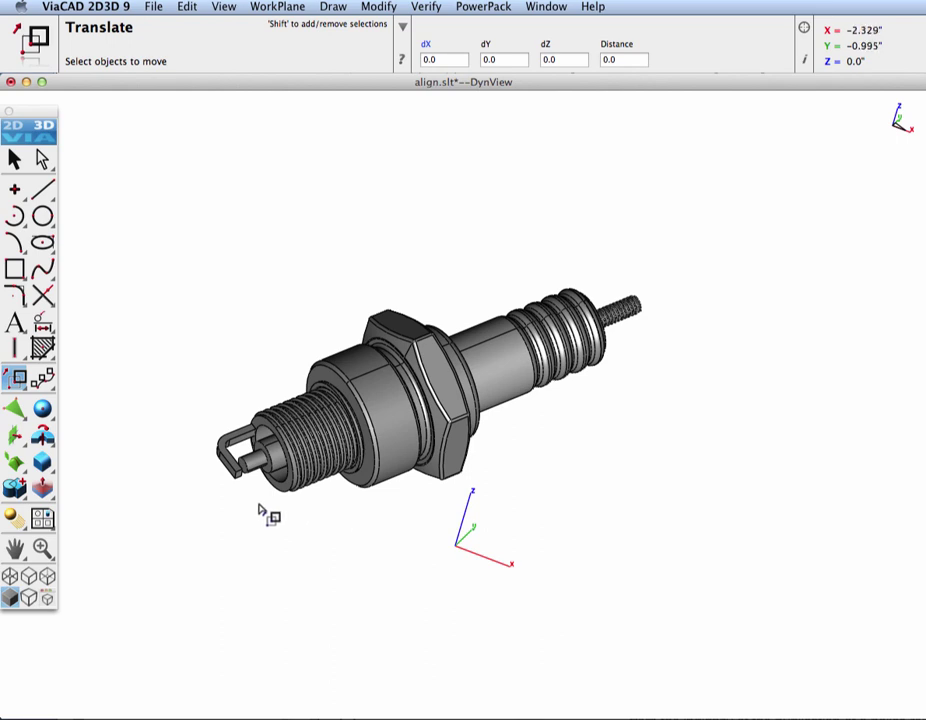
left_click(311, 459)
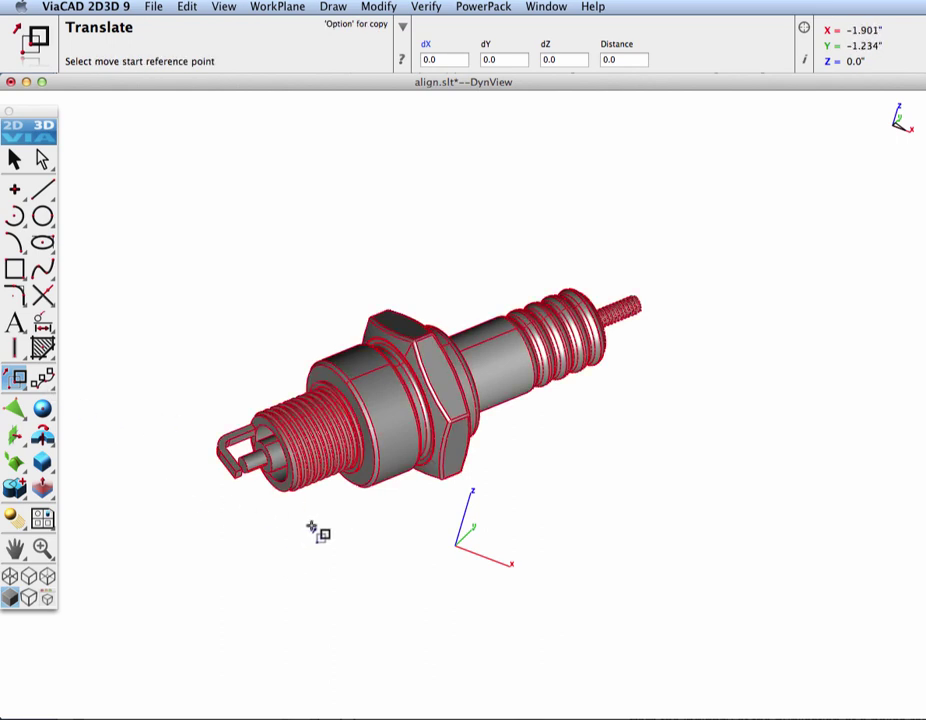
scroll(300, 530, "up", 5)
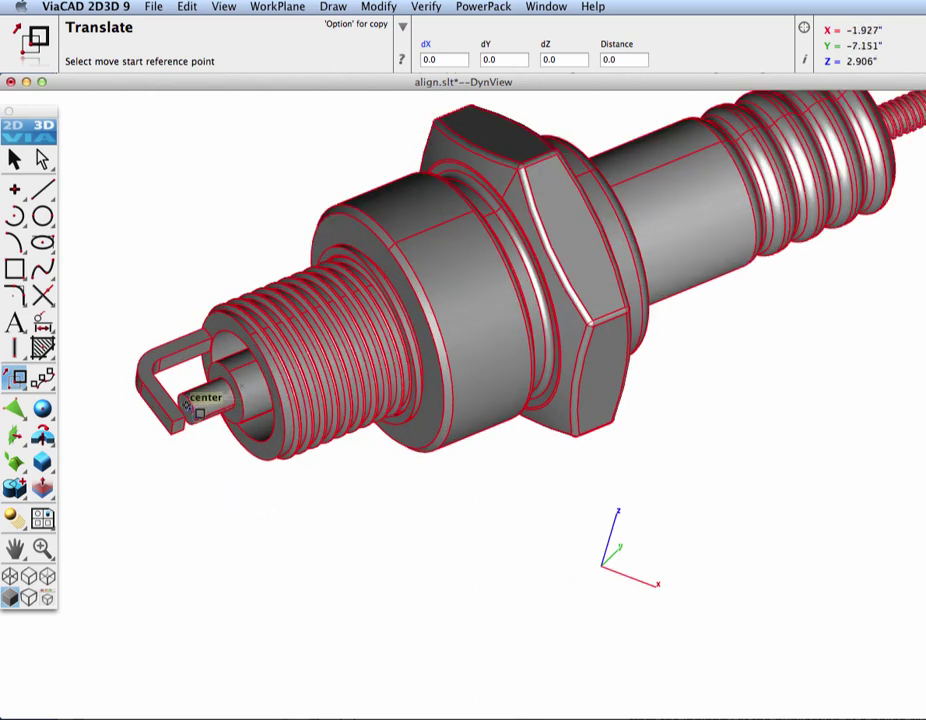
left_click(188, 408)
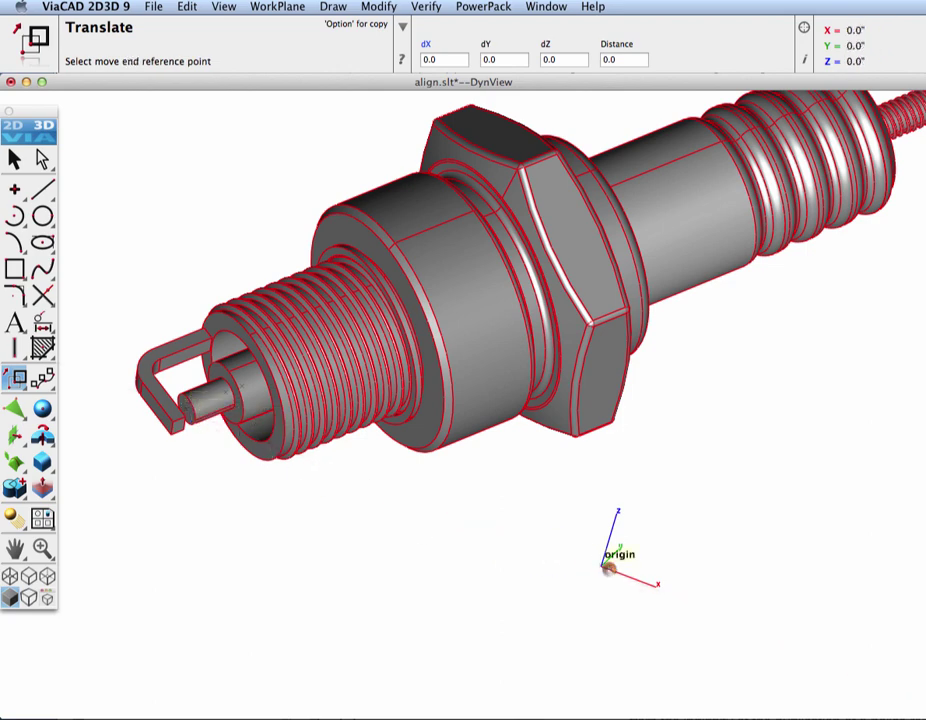
left_click(599, 562)
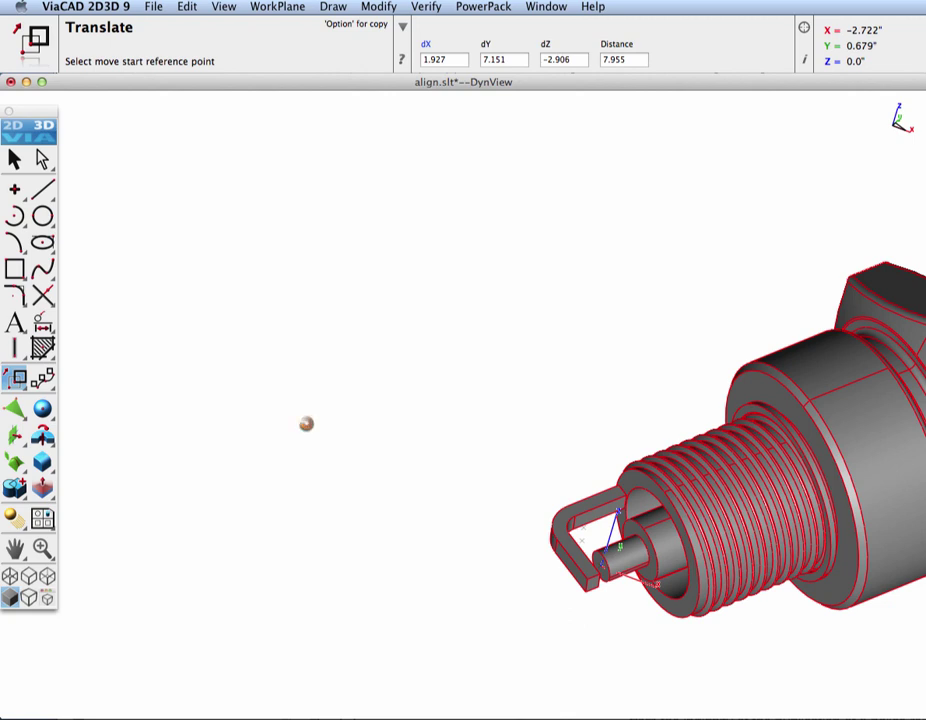
scroll(303, 422, "down", 3)
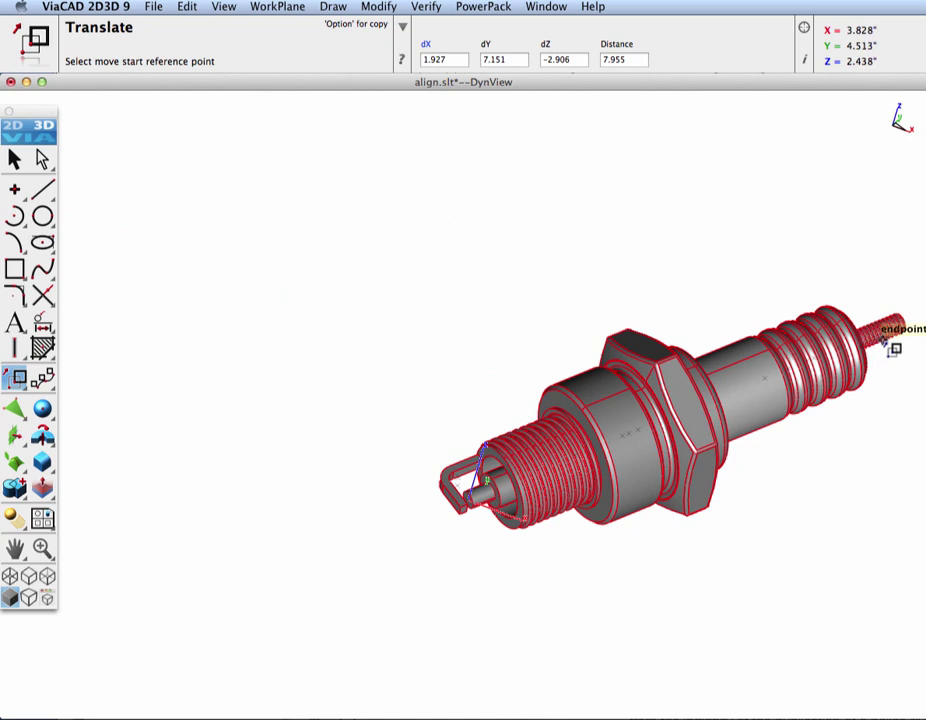
key("Escape")
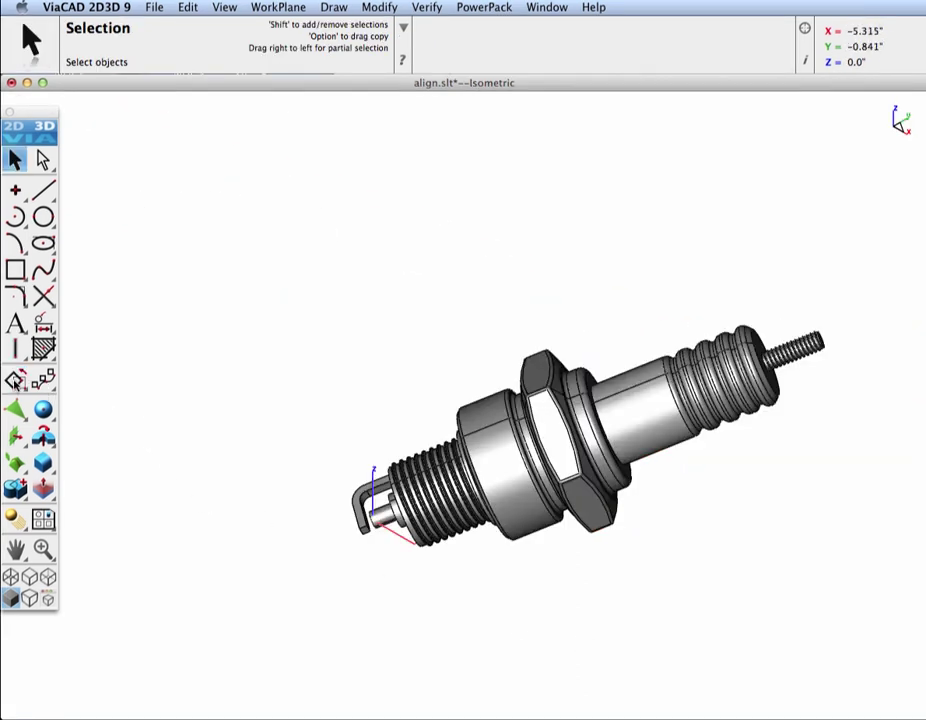
- Detach the transformation tools as a floating palette and start Rotate Three Points
left_click_drag(16, 381, 118, 151)
left_click(149, 172)
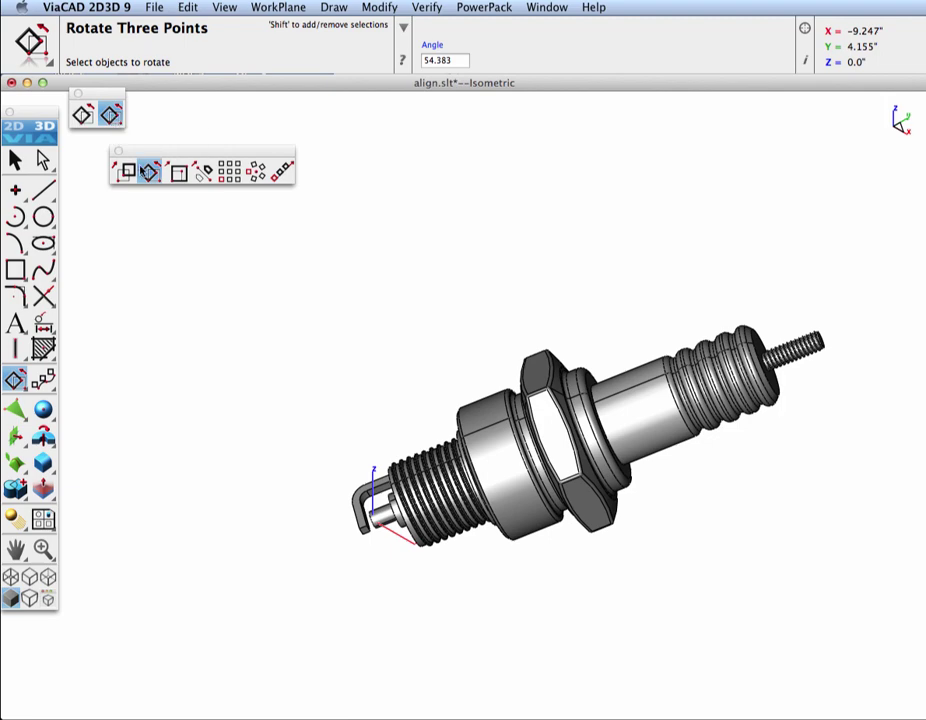
scroll(340, 550, "up", 8)
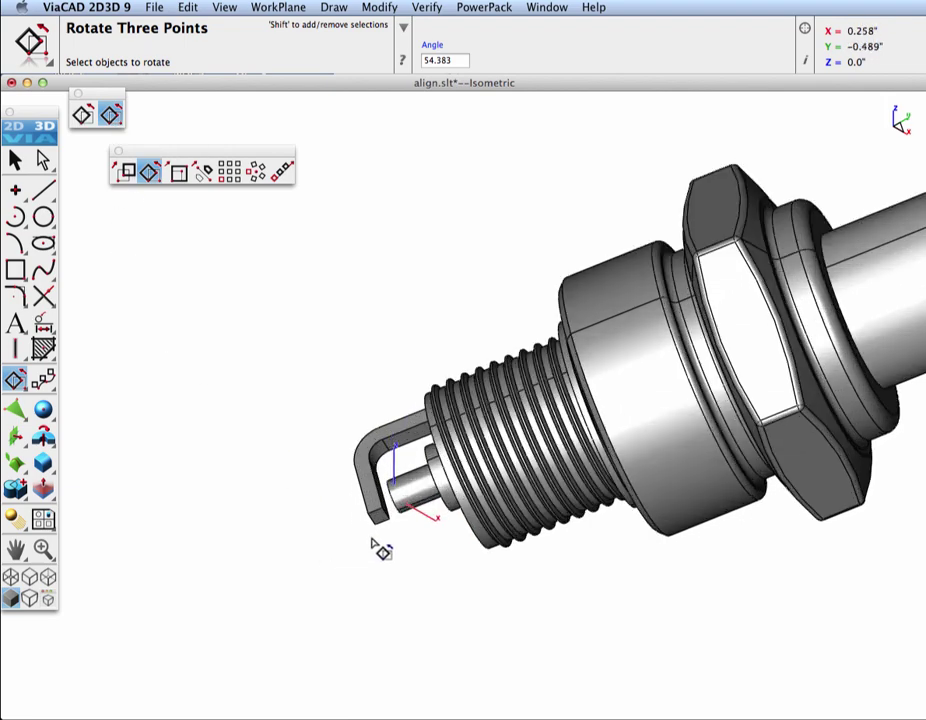
mouse_move(570, 342)
middle_mouse_down()
mouse_move(540, 350)
mouse_move(585, 338)
middle_mouse_up()
scroll(508, 511, "up", 6)
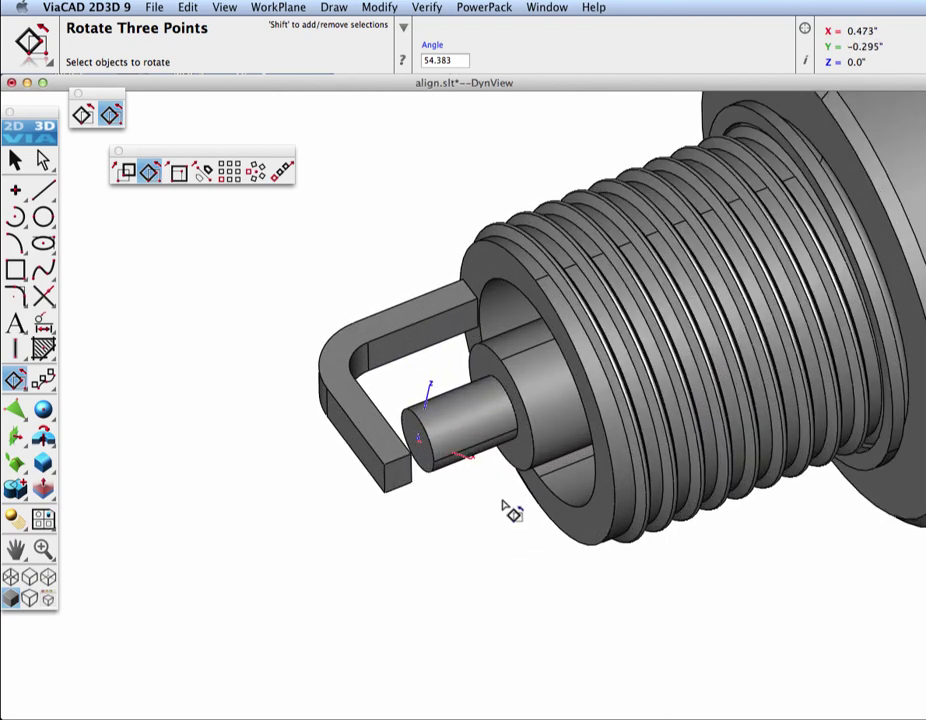
- Draw a single reference line about 0.34" long along X from the center of the inner electrode's end face
left_click(43, 190)
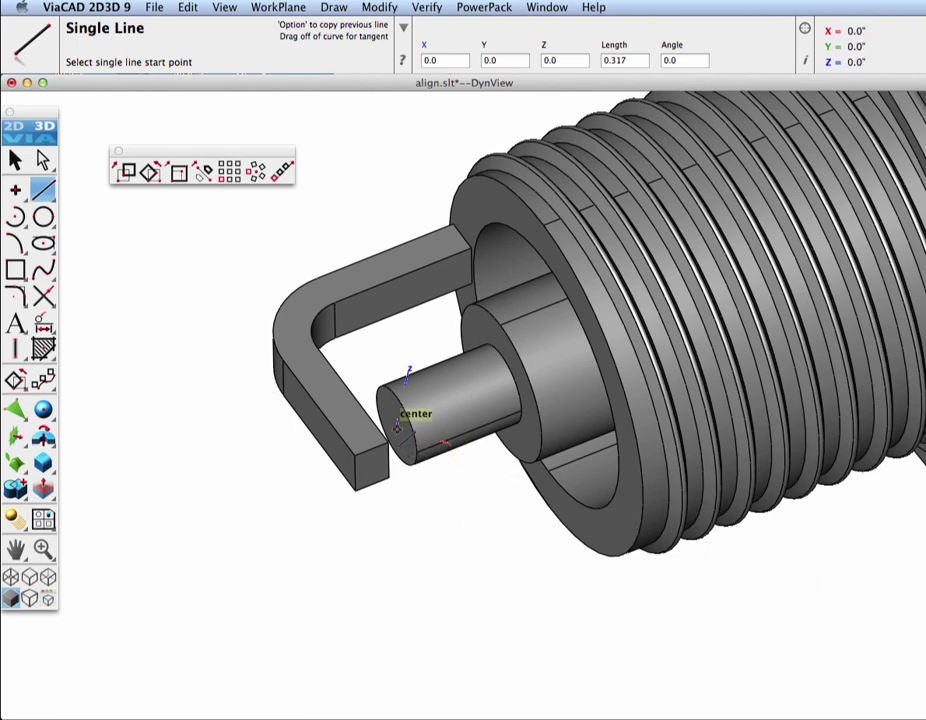
left_click(397, 425)
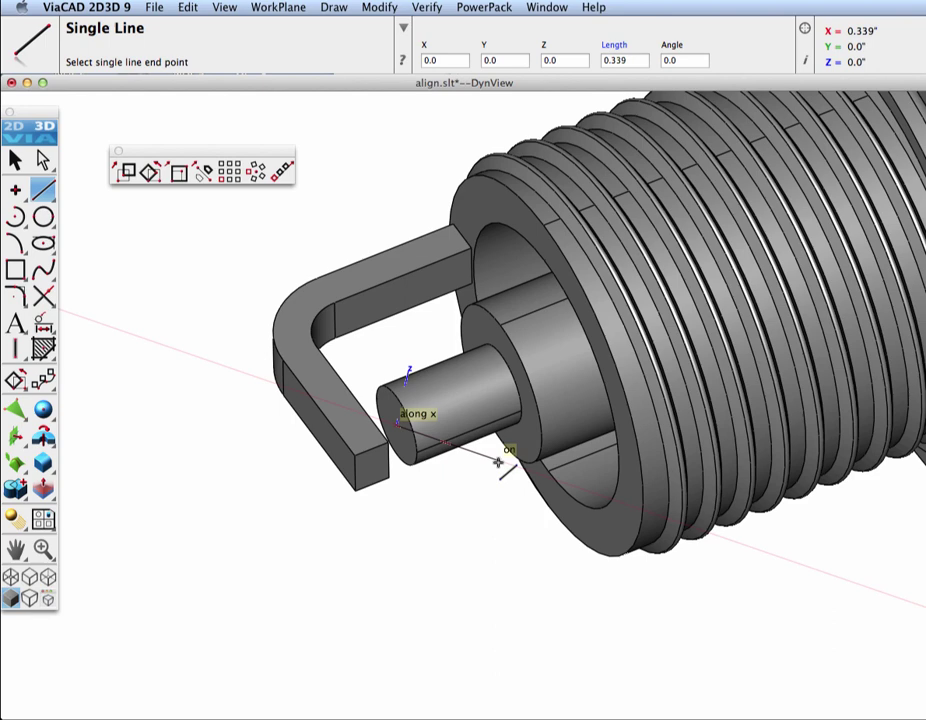
left_click(498, 462)
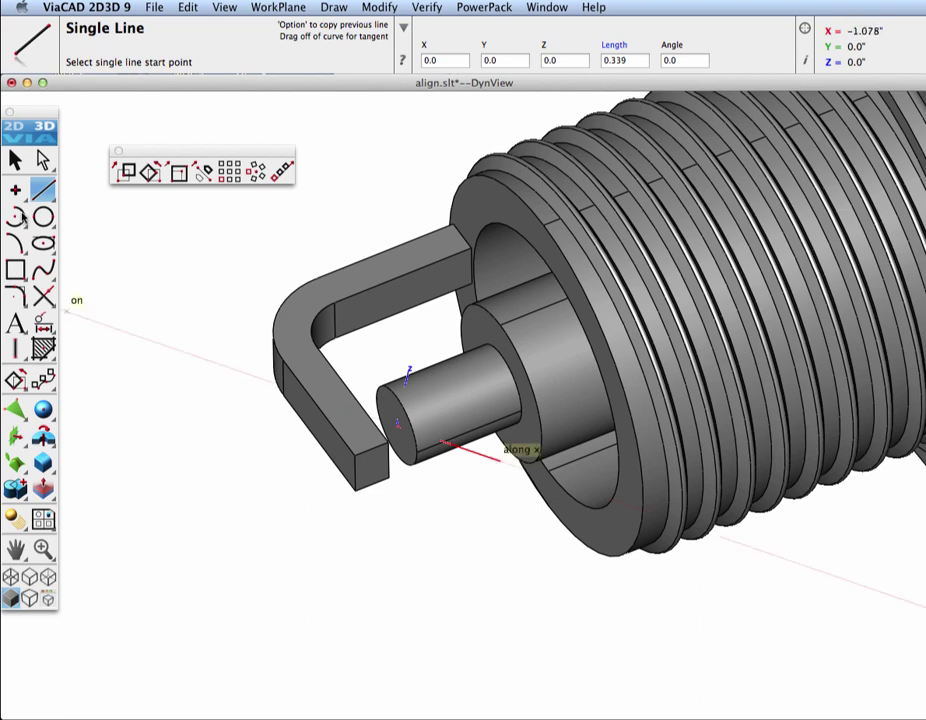
key("Escape")
left_click(84, 249)
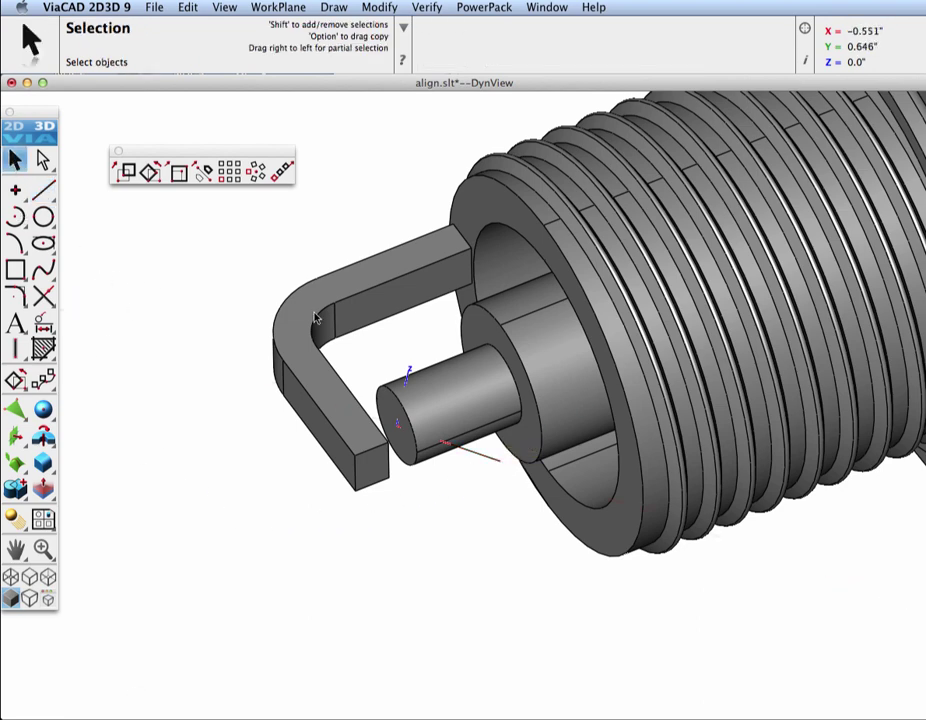
- Rotate the spark plug by three points about the origin, from the center at the inner electrode's base to the X line's end
left_click(410, 297)
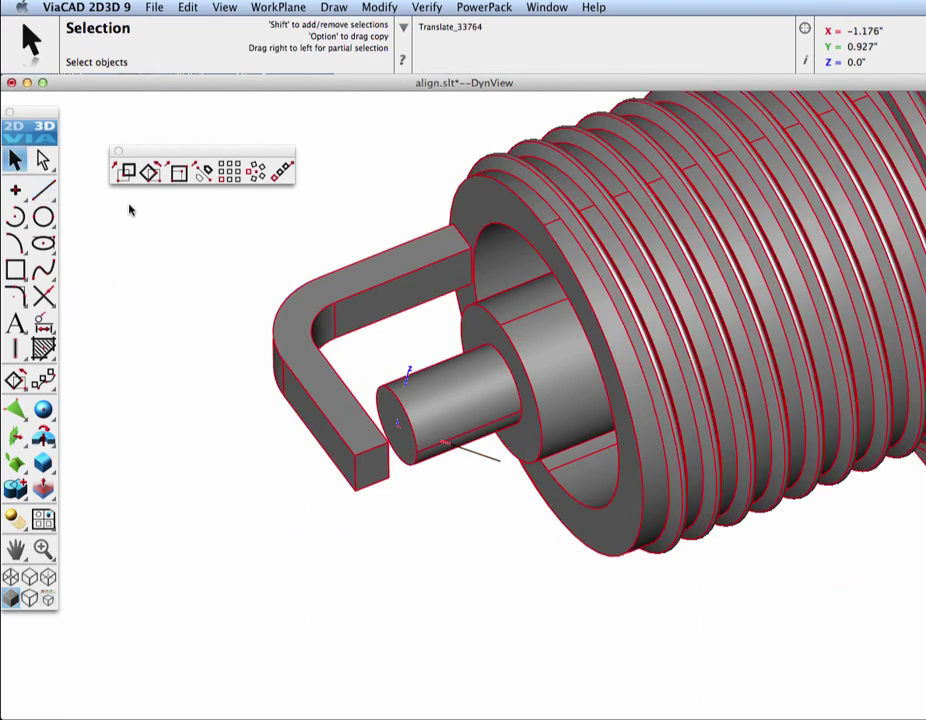
left_click(151, 174)
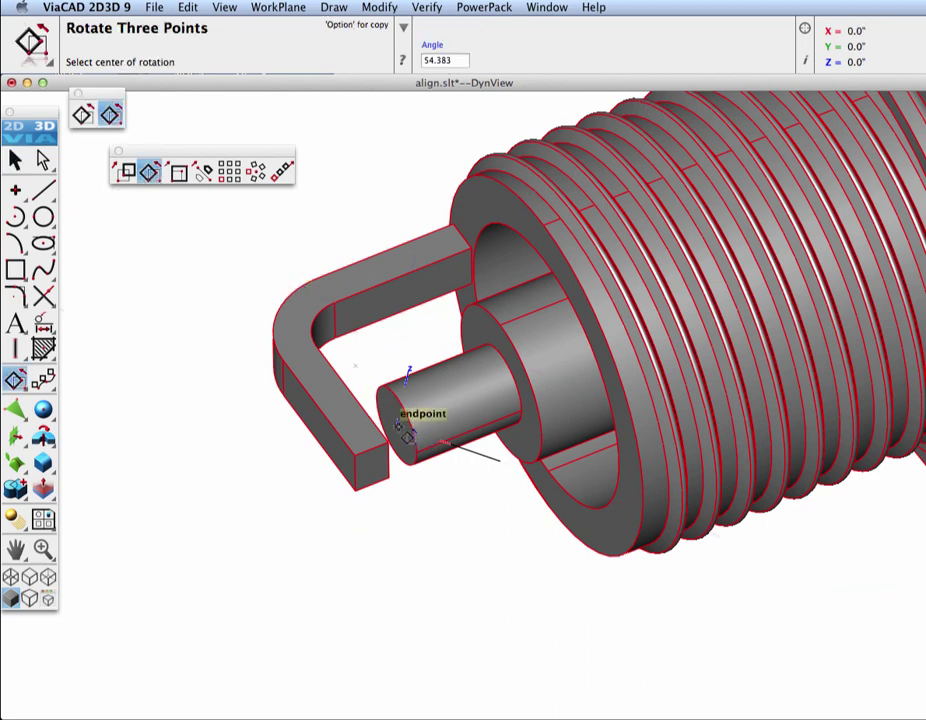
left_click(398, 425)
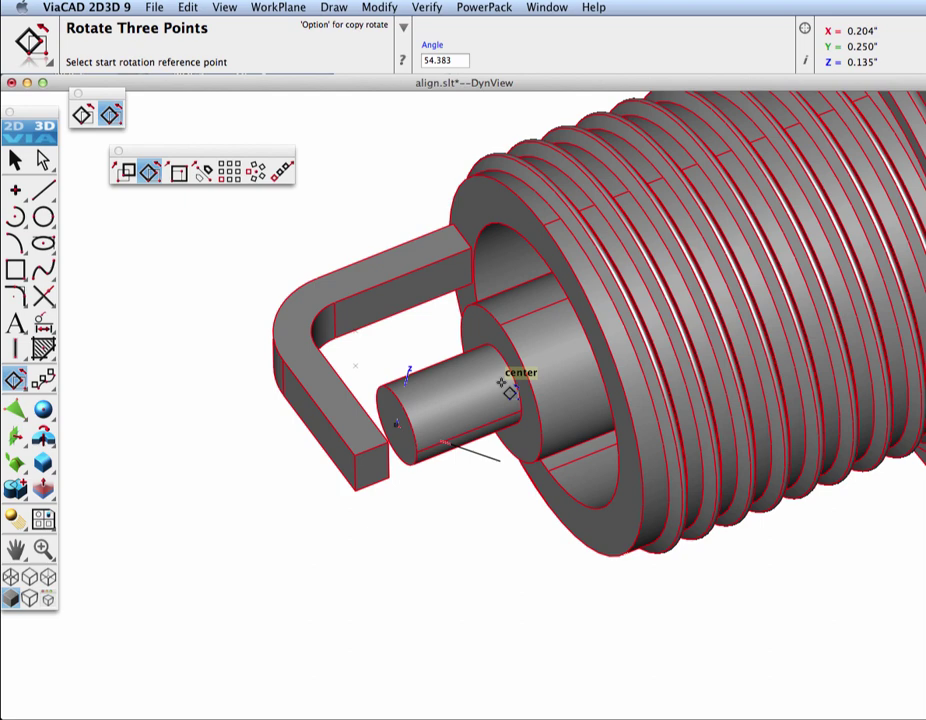
left_click(509, 392)
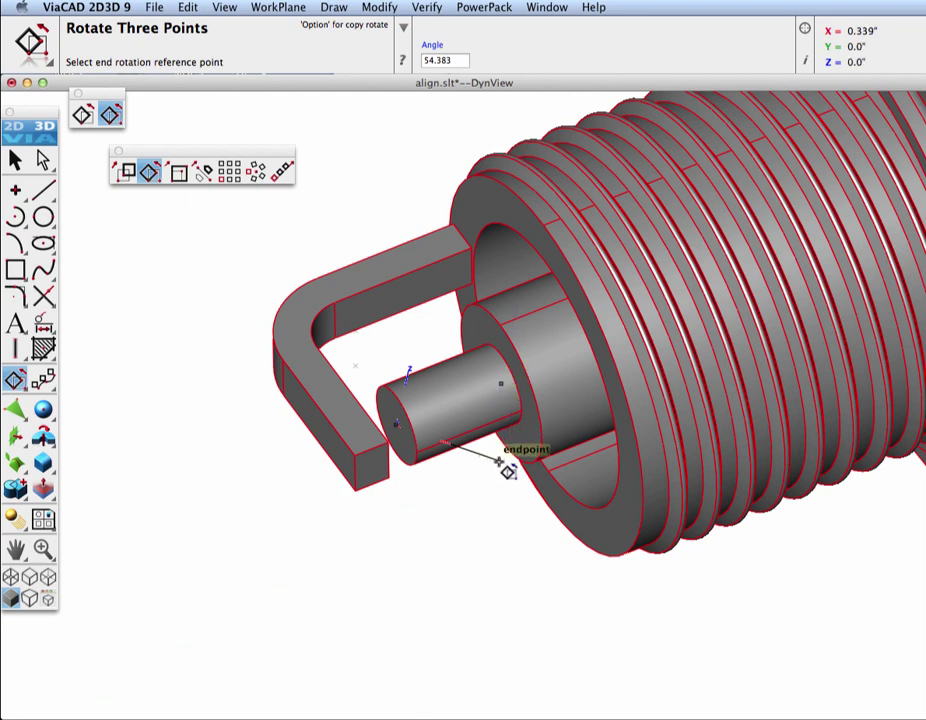
left_click(499, 461)
key("Escape")
key("super+1")
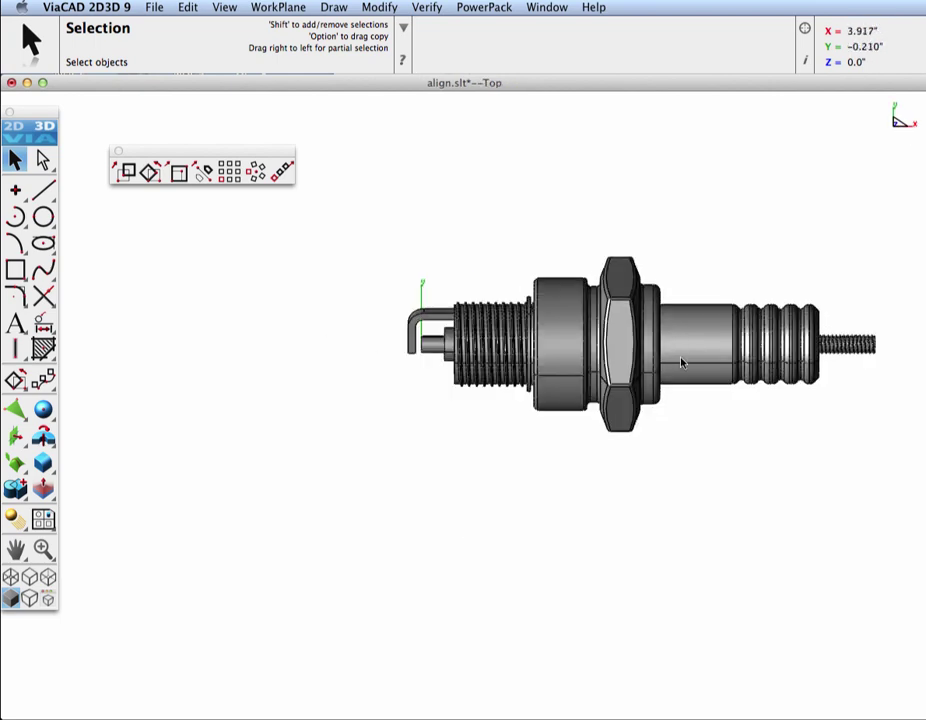
scroll(680, 340, "up", 2)
scroll(853, 670, "down", 1)
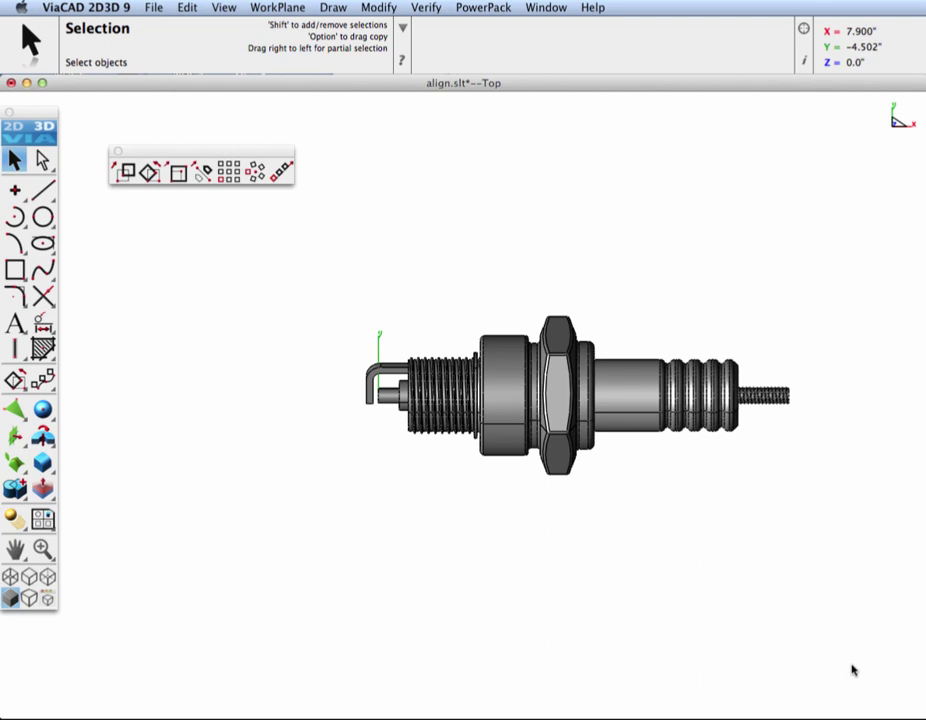
- Draw a reference line about 0.11" long along Z from the lower outer corner of the bent ground electrode's tip
key("Home")
middle_click_drag(475, 467, 213, 355)
scroll(213, 355, "up", 5)
middle_click_drag(416, 427, 488, 407, "shift")
scroll(488, 407, "up", 4)
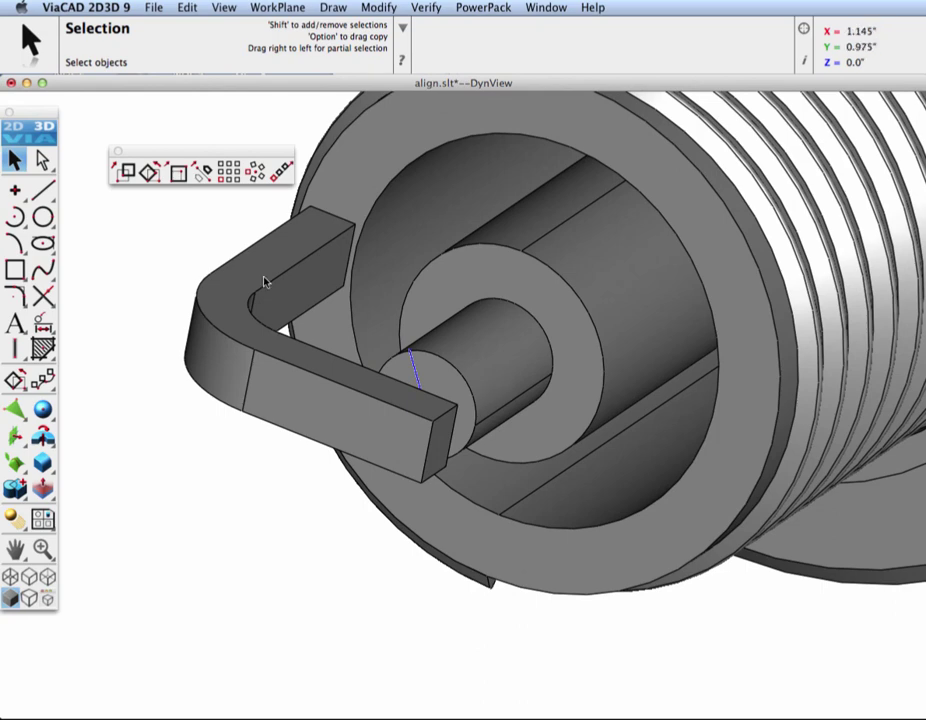
left_click(42, 190)
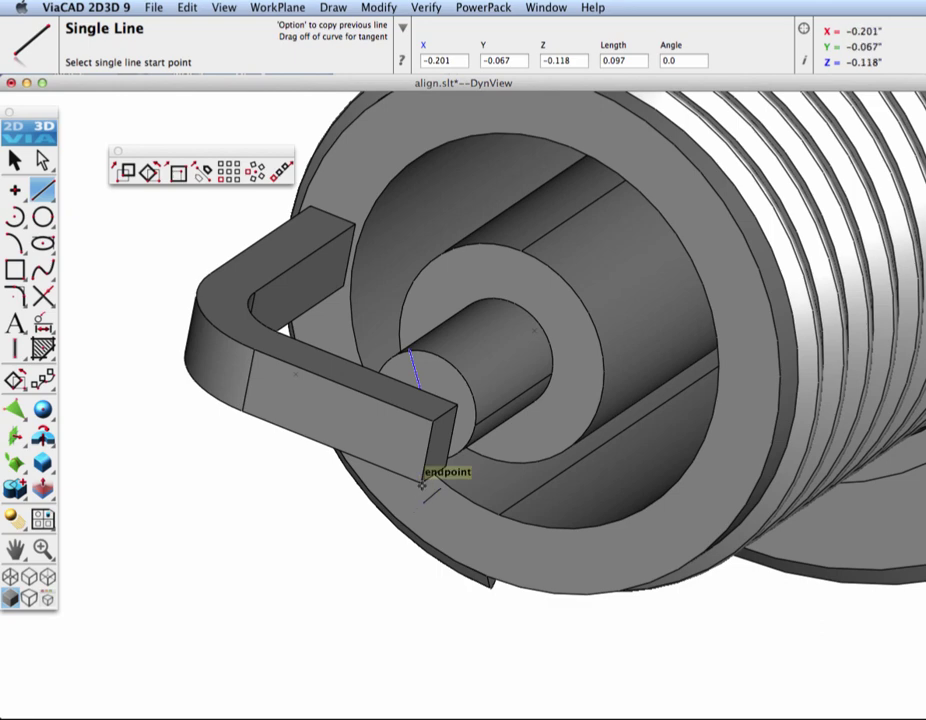
left_click(422, 484)
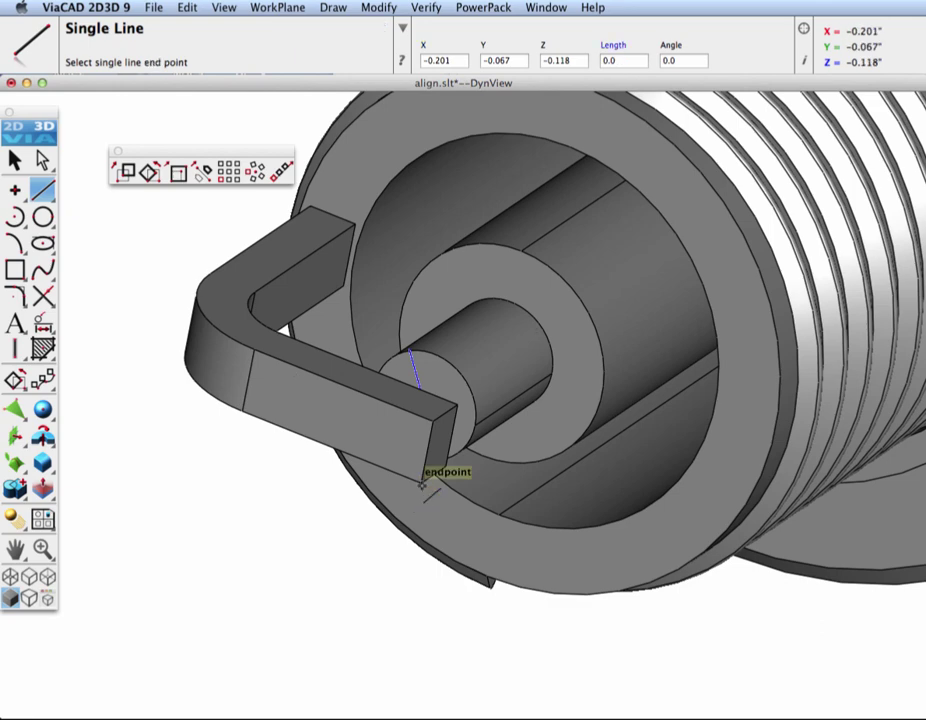
left_click(412, 431)
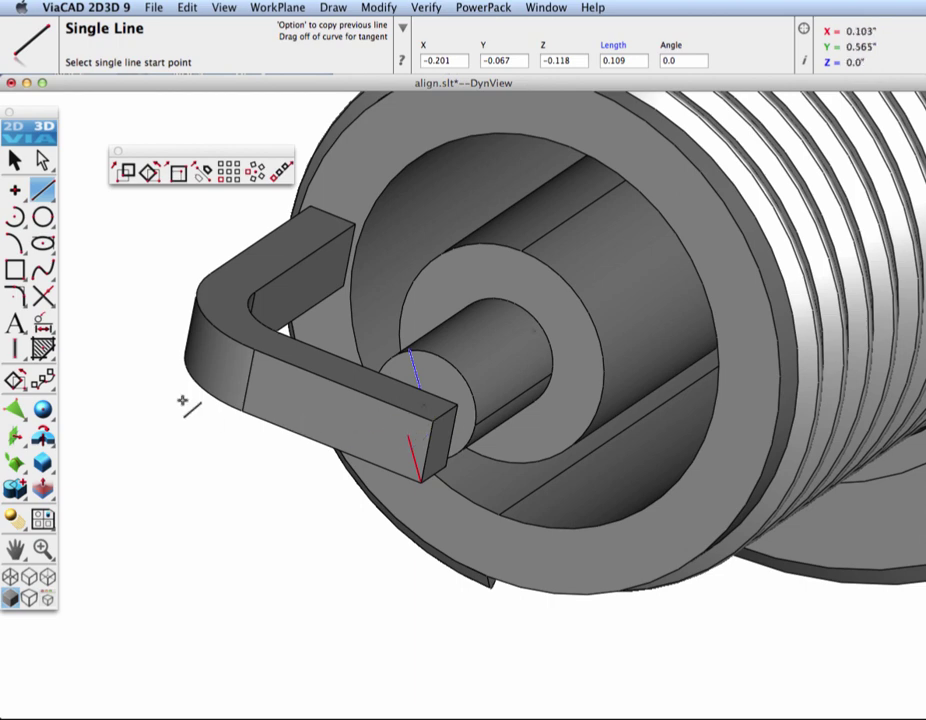
left_click(14, 160)
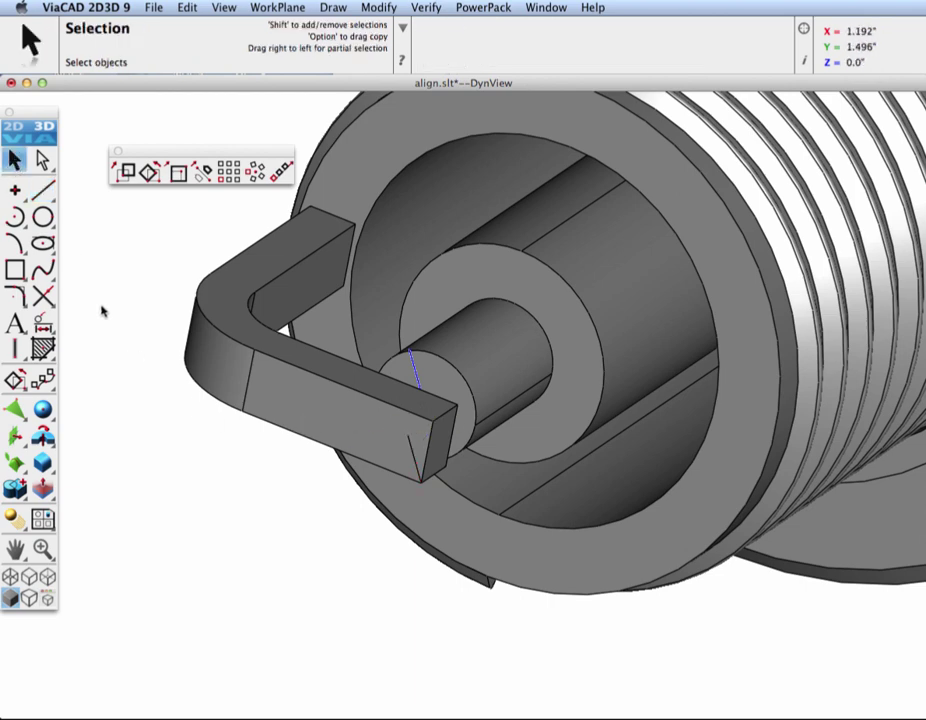
- Rotate the spark plug by three points about the ground electrode's lower corner, from its upper corner to the Z line's end
left_click(229, 357)
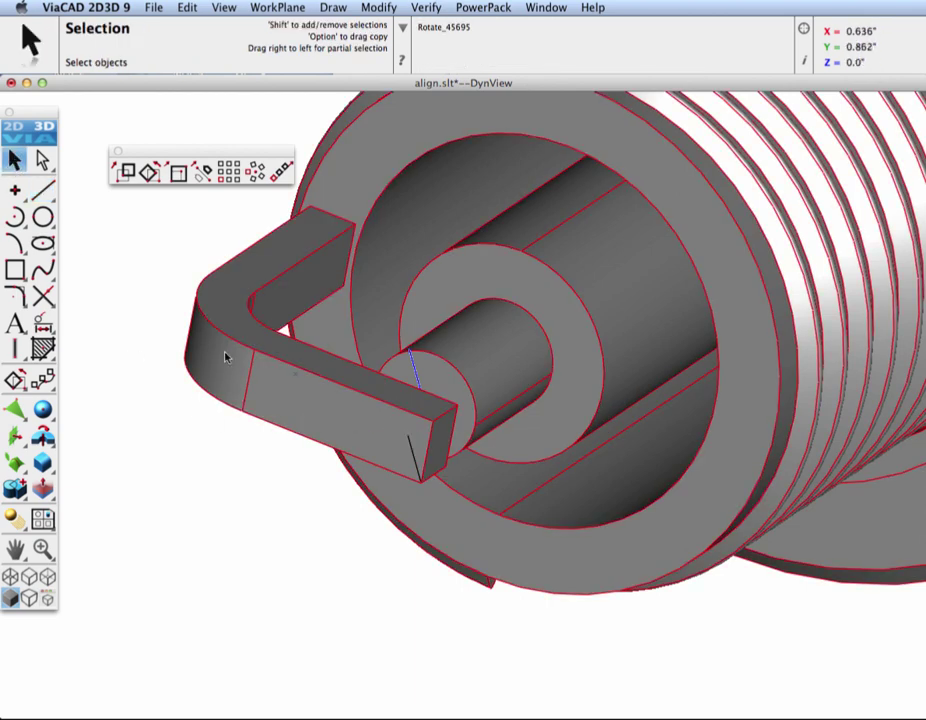
left_click(148, 172)
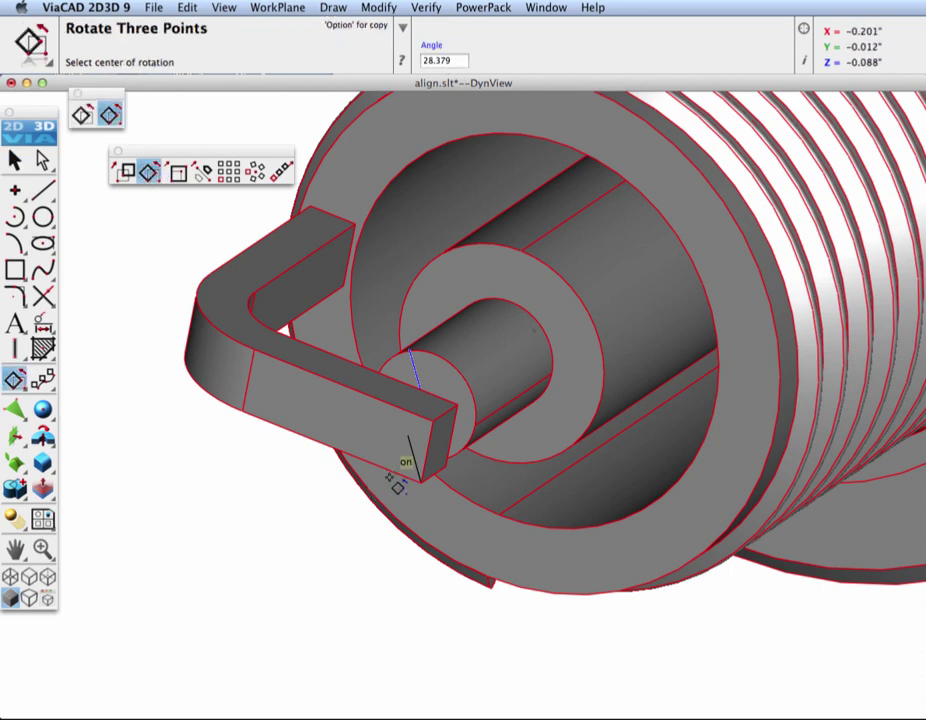
scroll(389, 480, "up", 3)
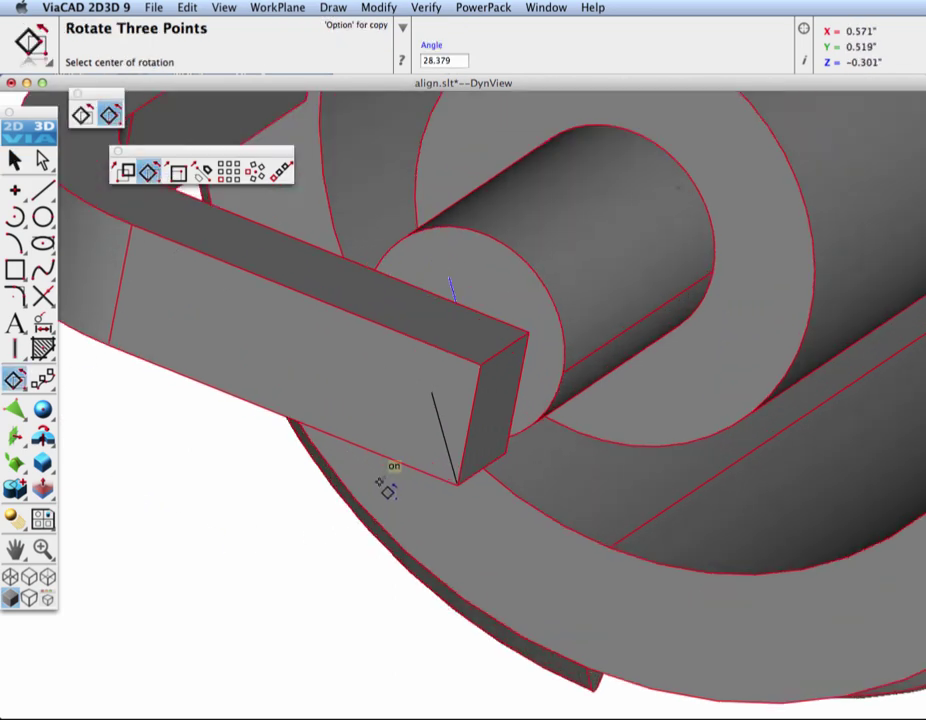
left_click(462, 488)
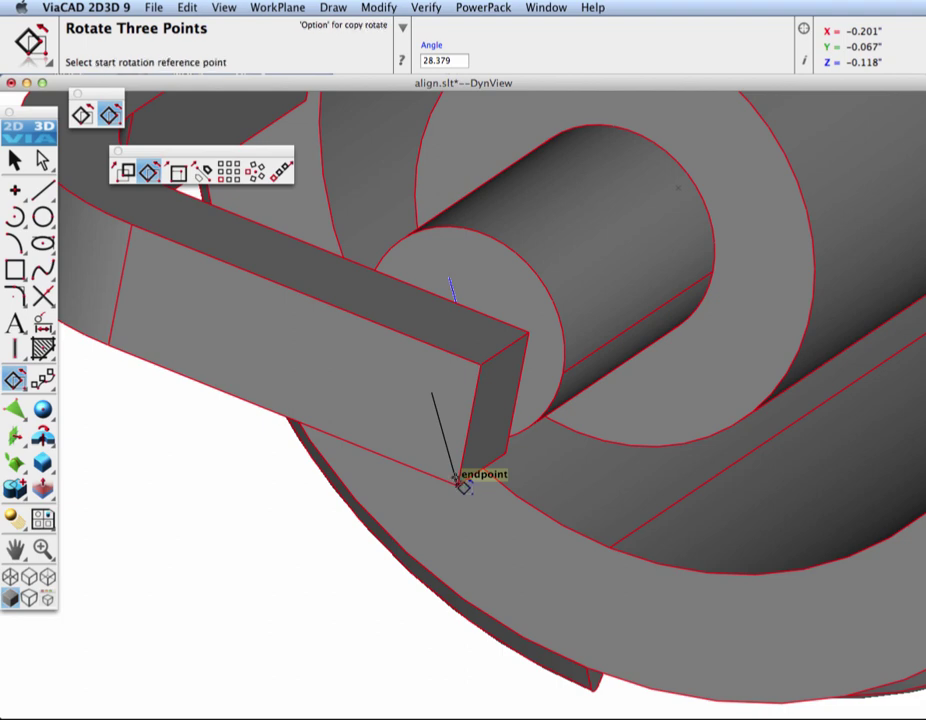
left_click(481, 364)
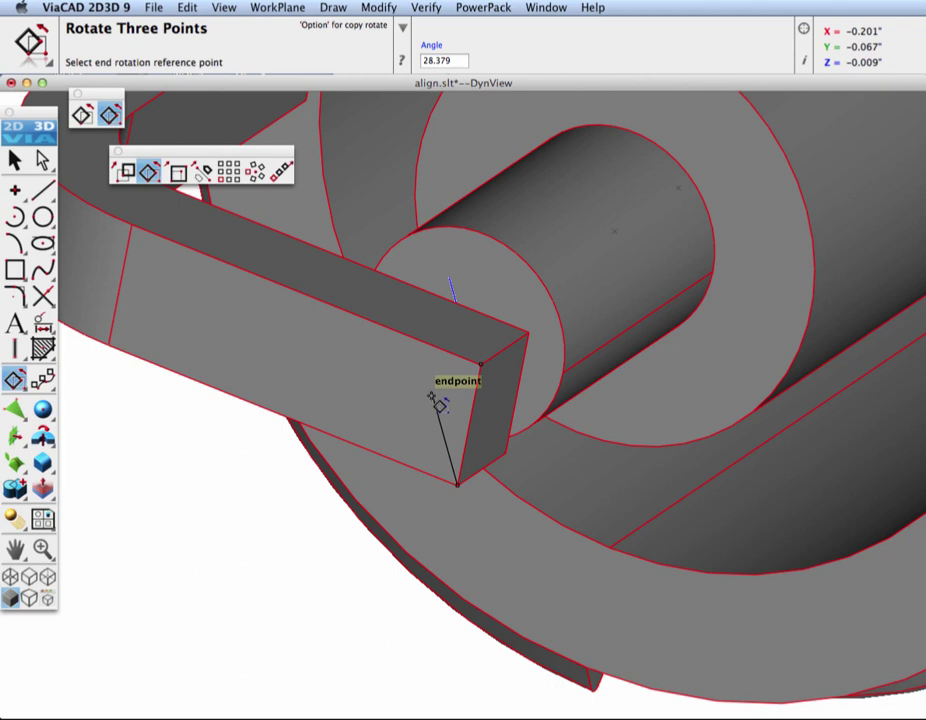
left_click(437, 401)
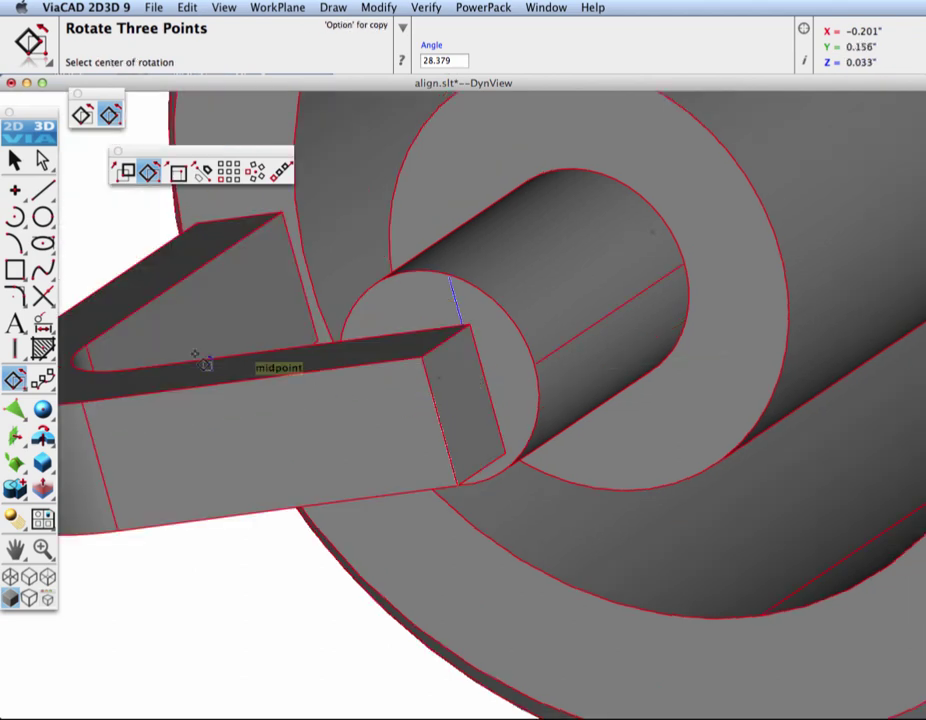
left_click(14, 160)
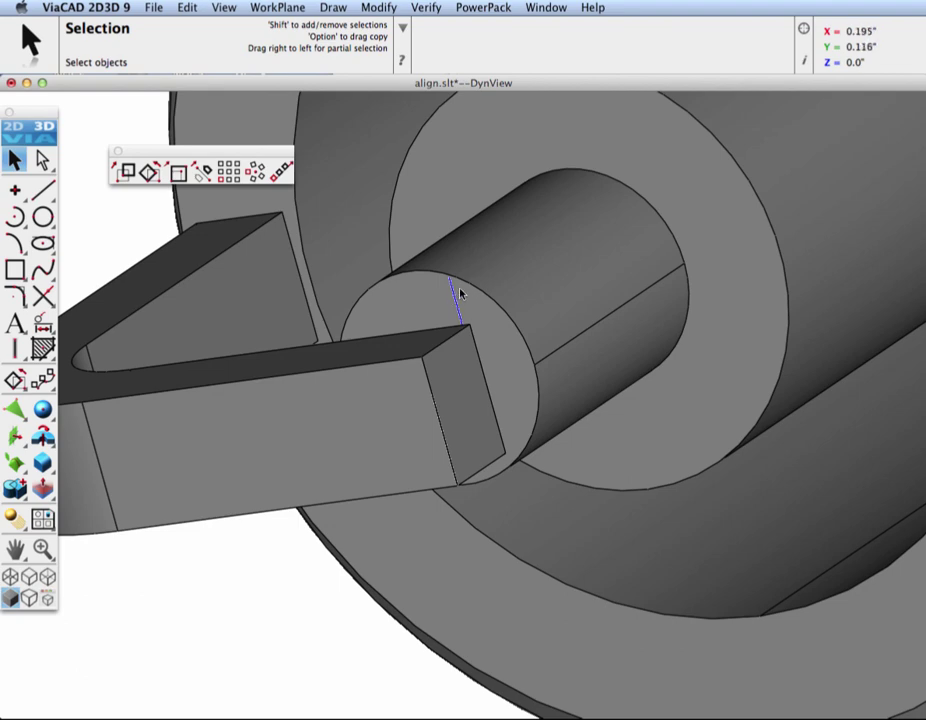
- Check the spark plug's alignment with the axes in the top and front views
scroll(459, 293, "down", 2)
scroll(459, 293, "down", 3)
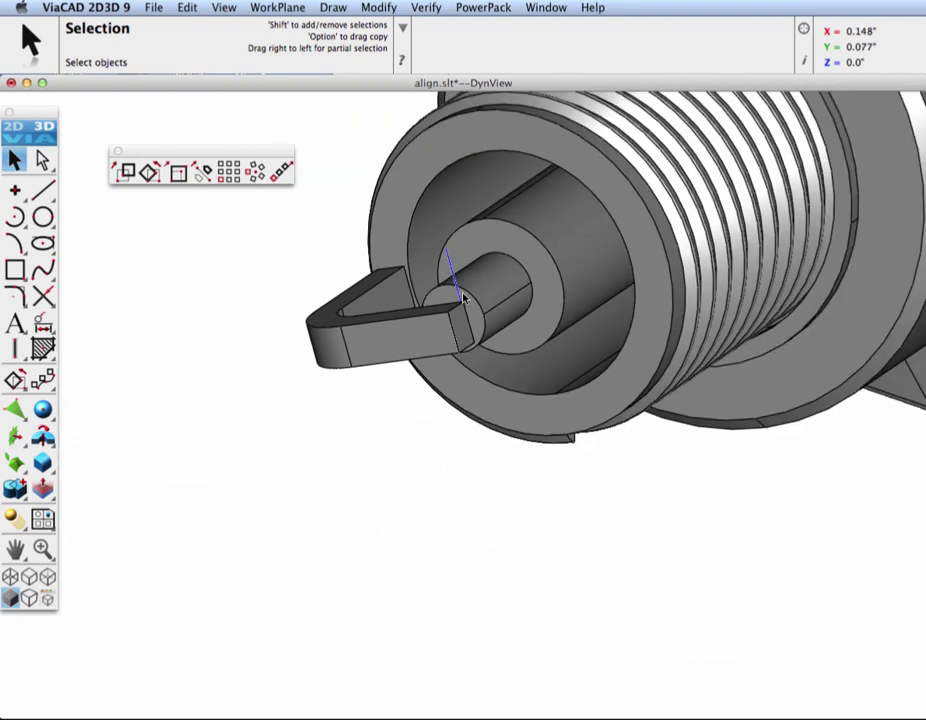
key("super+1")
scroll(467, 301, "up", 3)
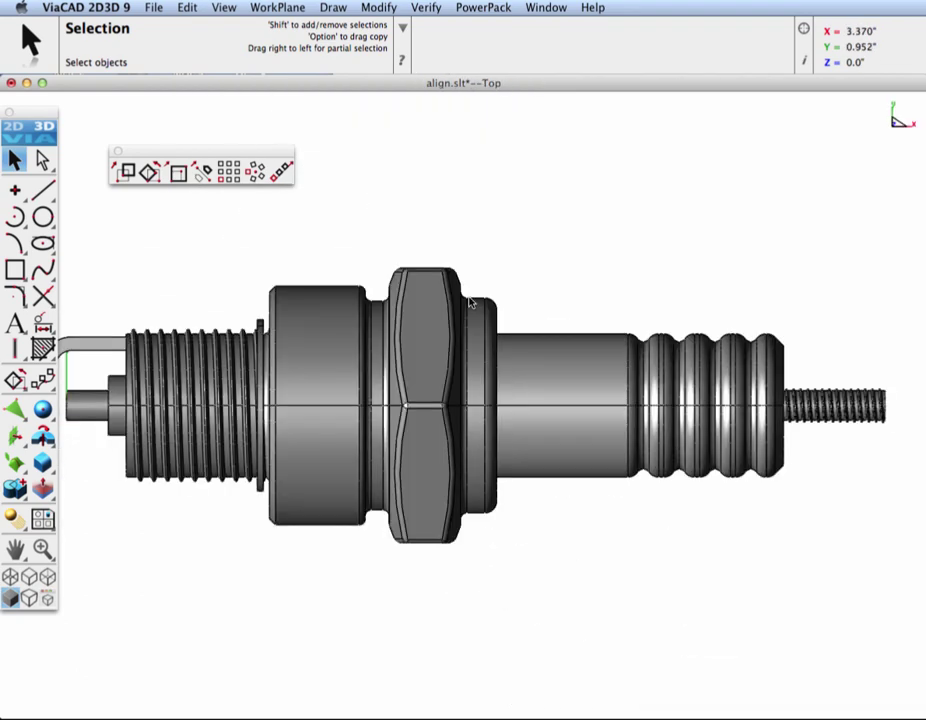
key("super+2")
scroll(470, 302, "down", 2)
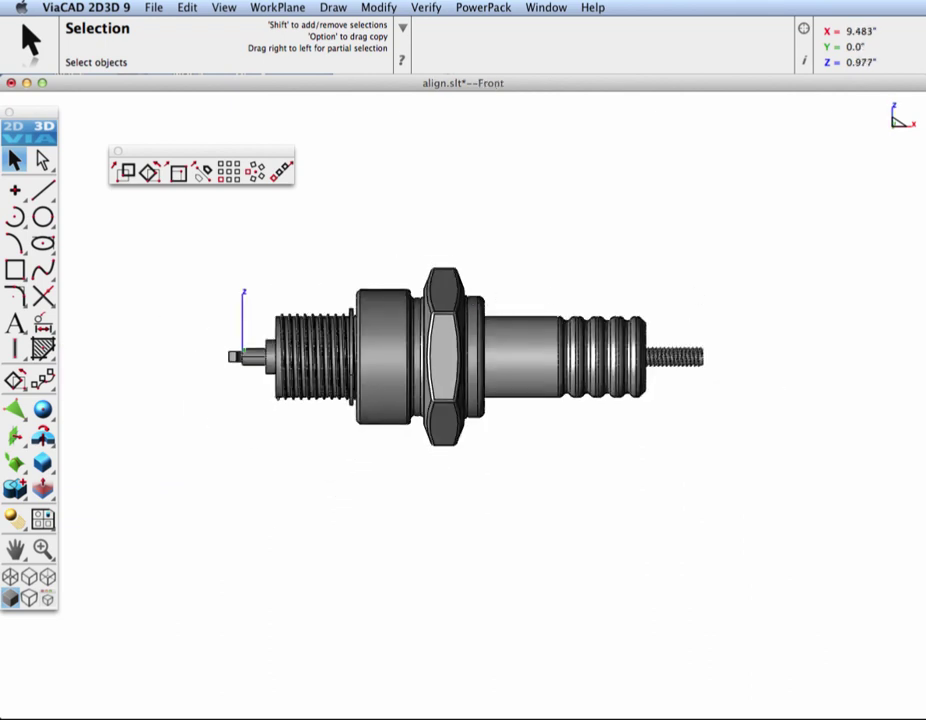